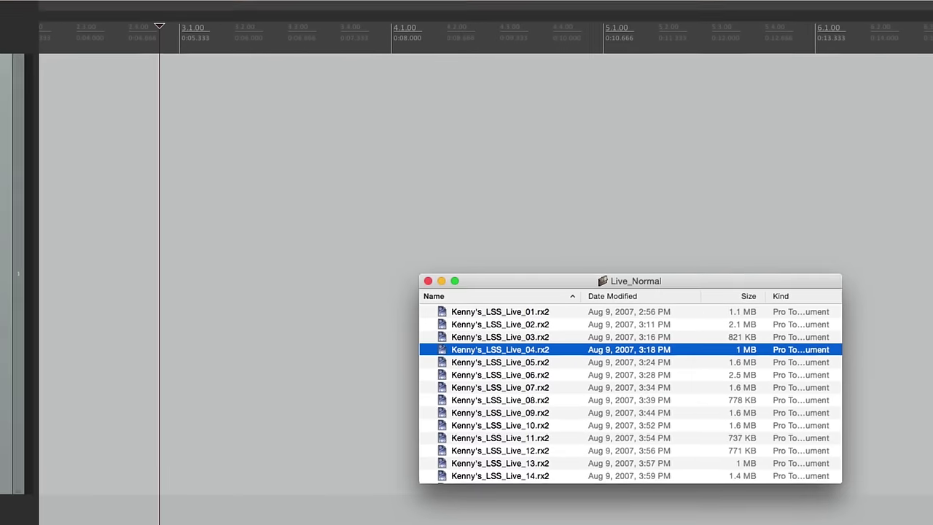
Import Live_04.rx2 onto the track at bar 3 as beat slices that dynamically adjust to tempo changes
drag(453, 354, 174, 198)
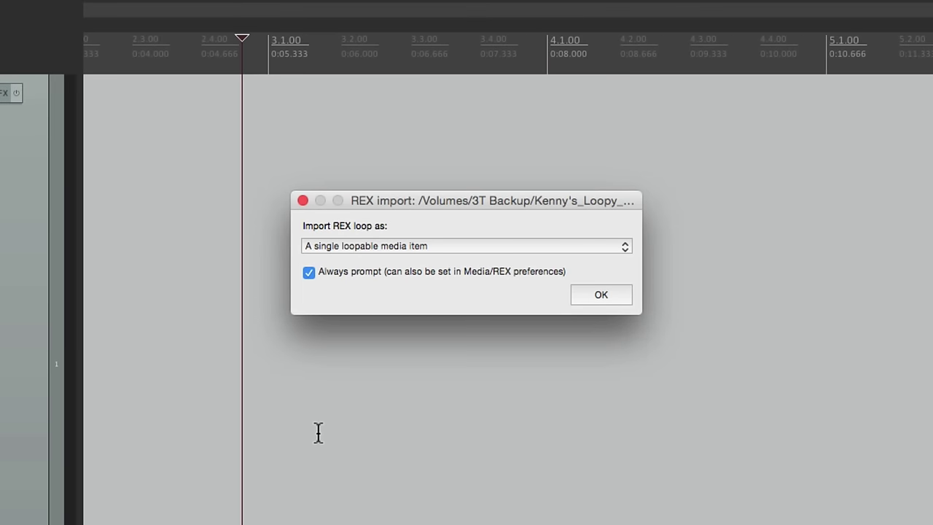
click(420, 248)
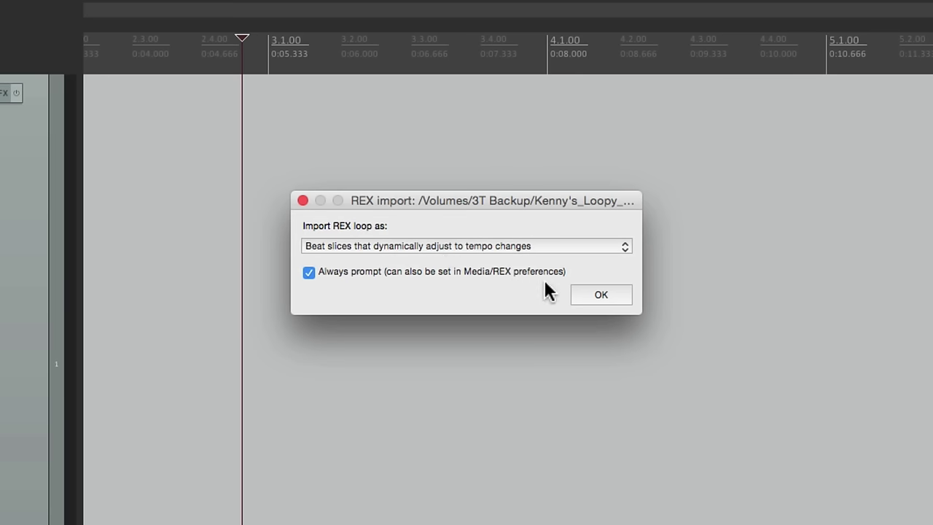
click(575, 295)
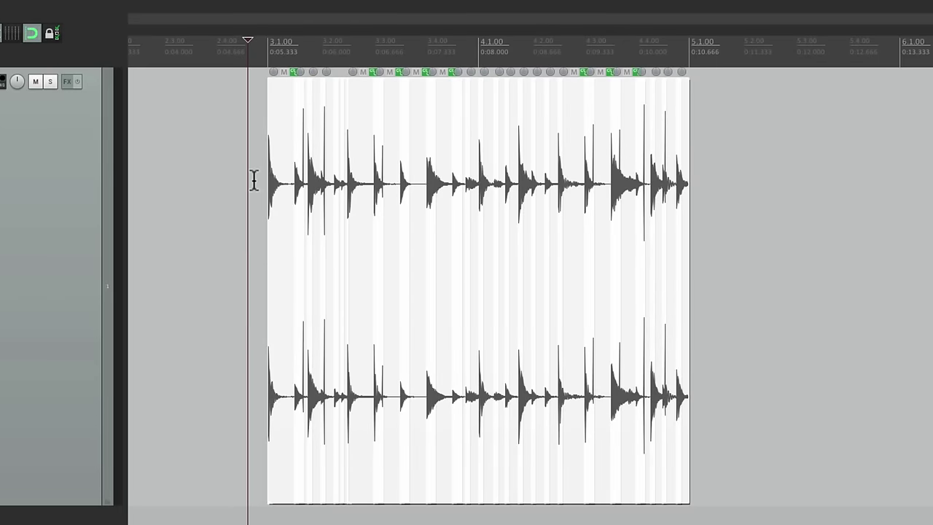
scroll(254, 181, up, 5)
click(260, 156)
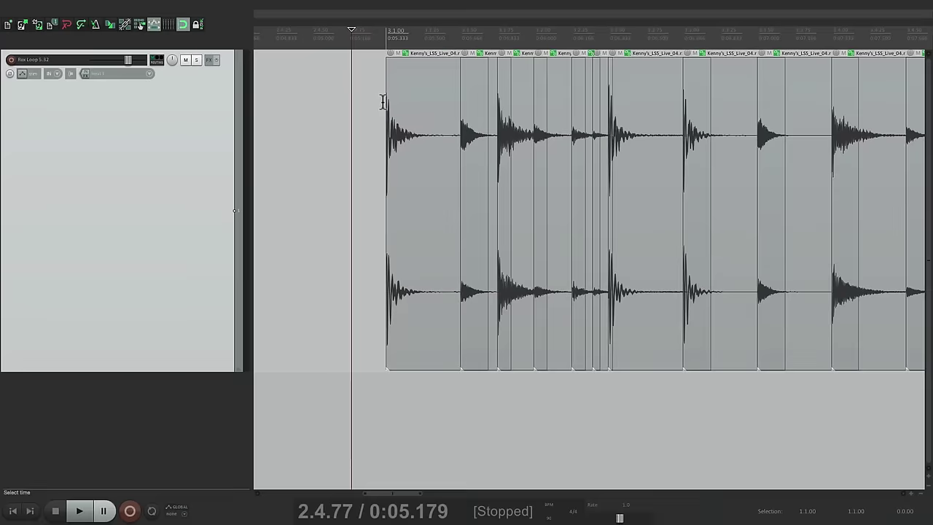
click(168, 148)
key(space)
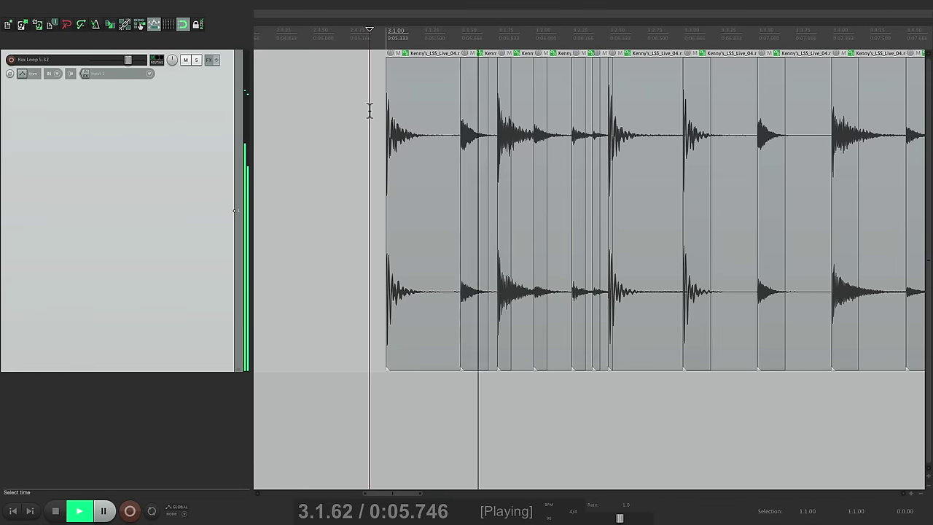
scroll(369, 109, down, 3)
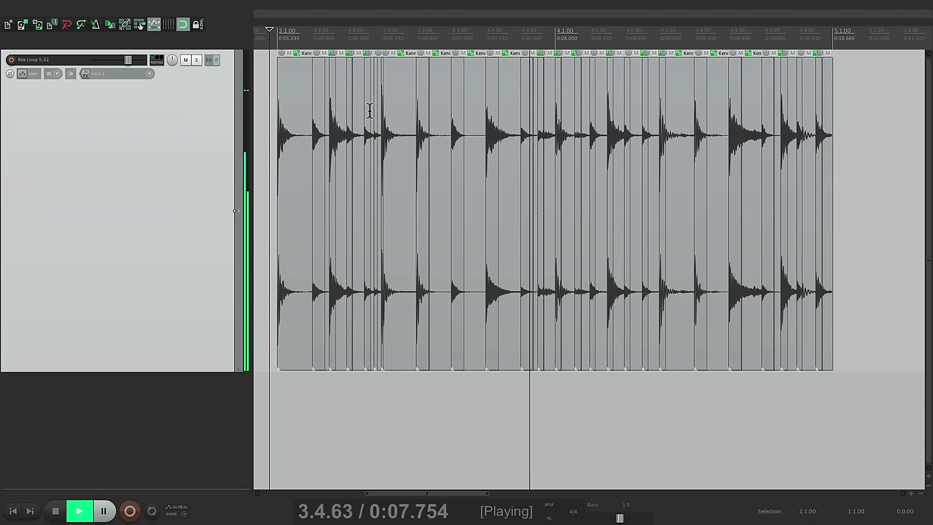
scroll(369, 110, left, 2)
key(space)
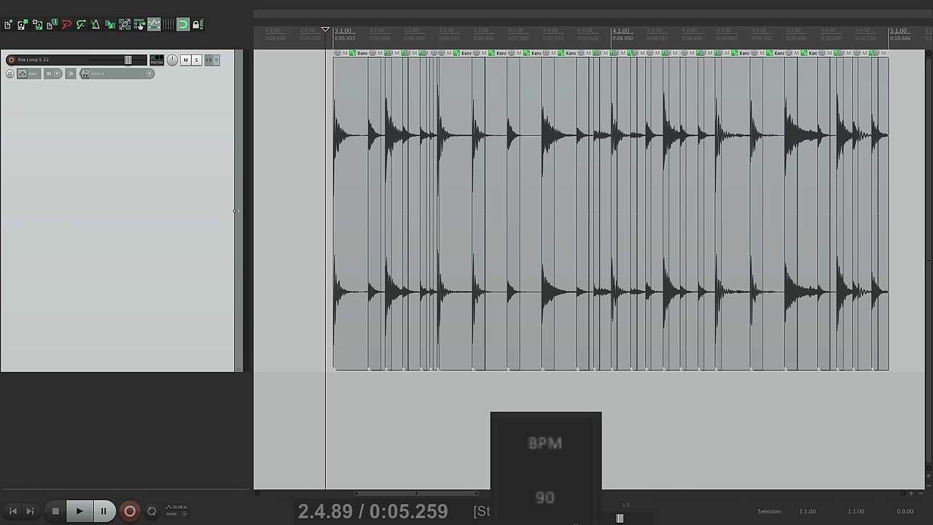
Set the tempo to 120 BPM and play the sliced loop from just before bar 3
text(120)
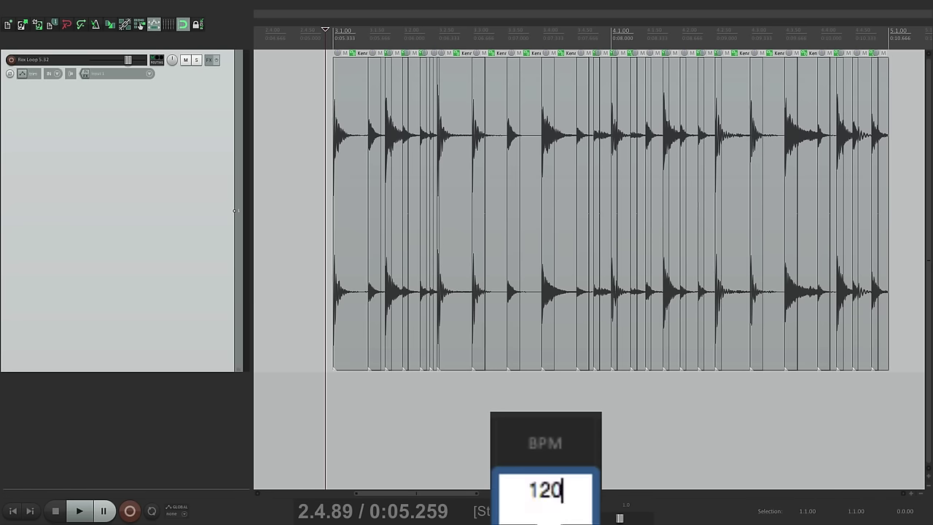
key(Return)
scroll(633, 398, left, 3)
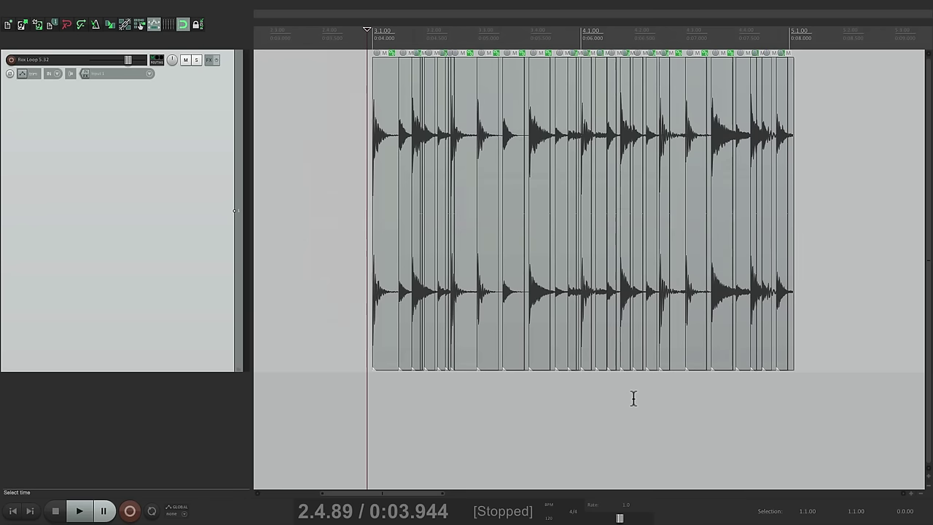
scroll(342, 408, up, 2)
click(337, 418)
key(space)
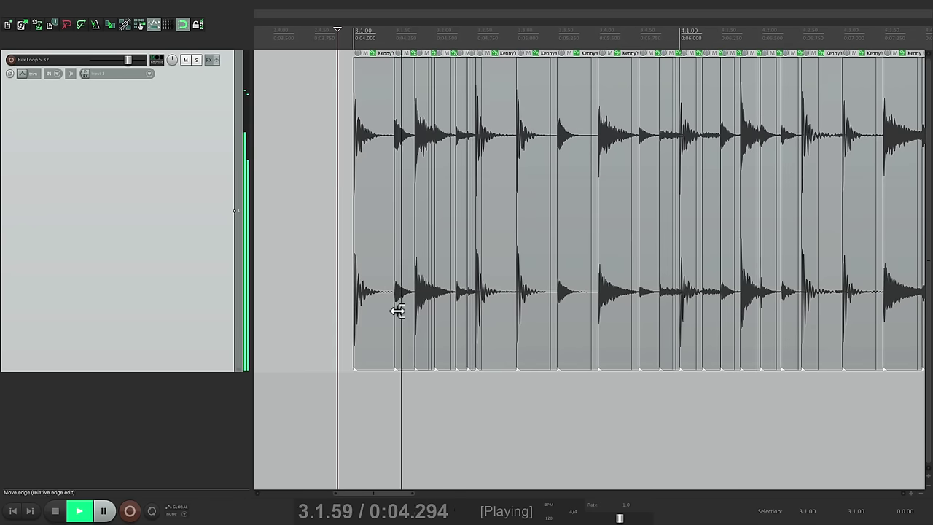
key(space)
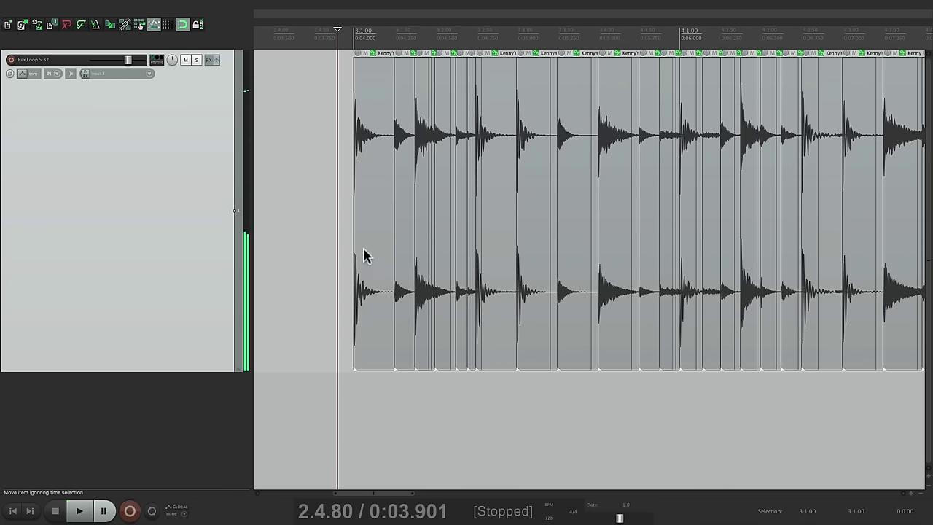
scroll(381, 182, up, 2)
scroll(424, 248, up, 2)
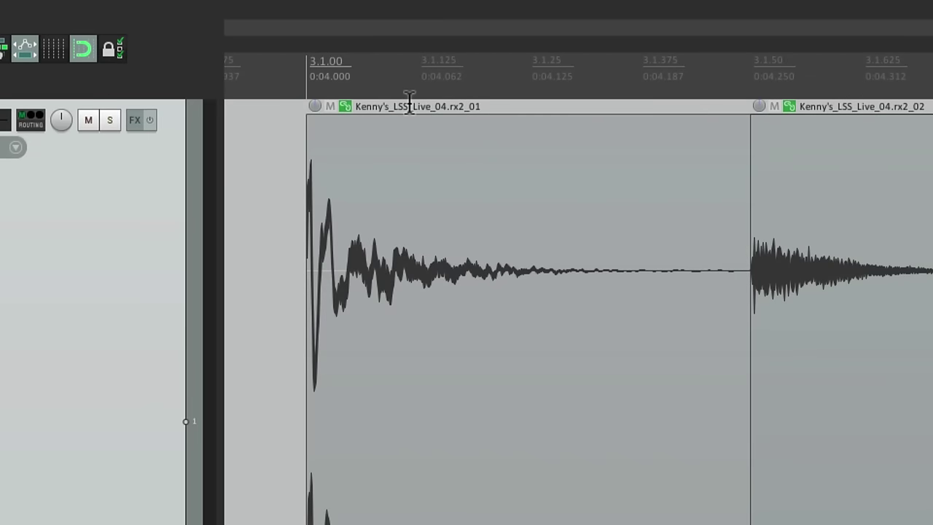
double_click(423, 162)
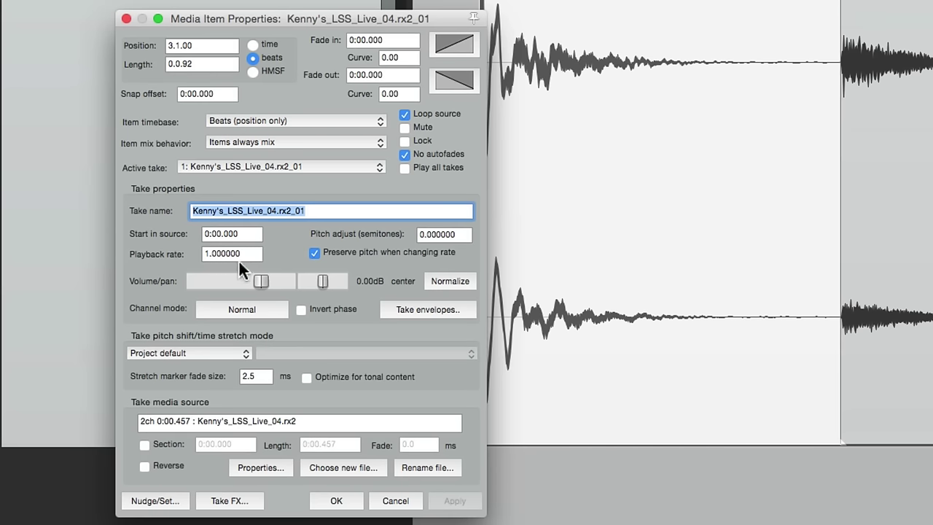
click(341, 503)
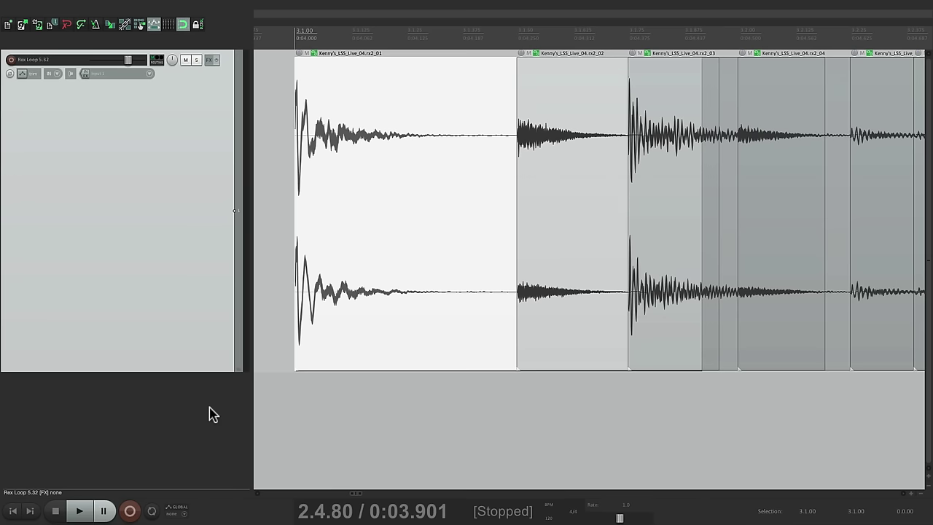
Change the tempo to 70 BPM and play the loop to hear the spread-out slices
scroll(370, 306, down, 5)
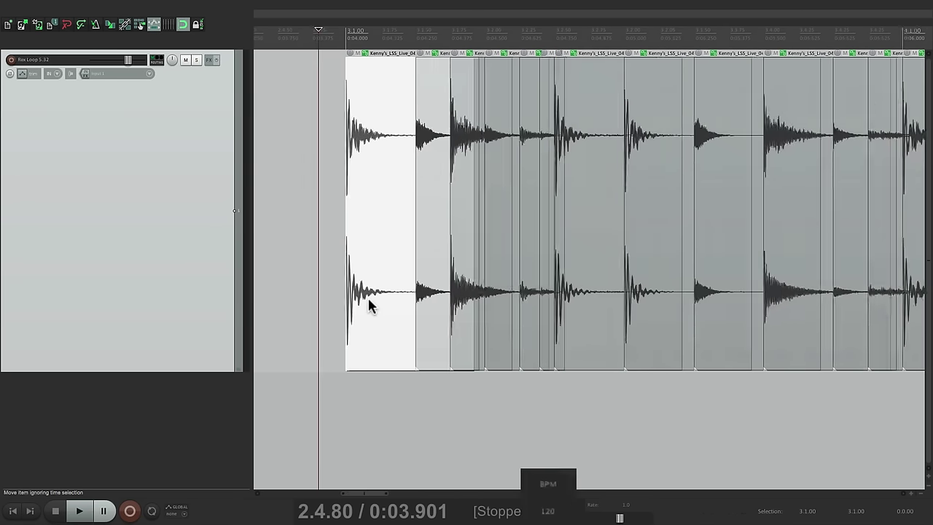
click(526, 495)
text(70)
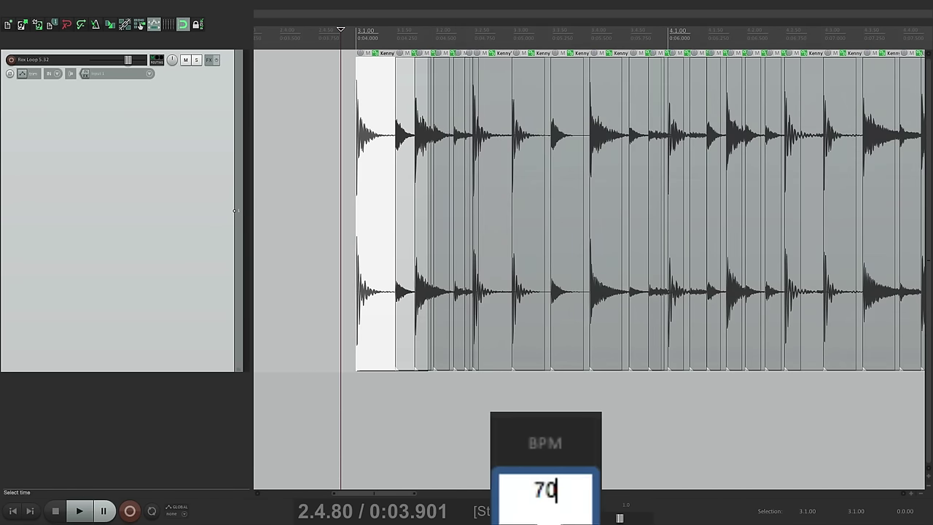
key(Return)
key(space)
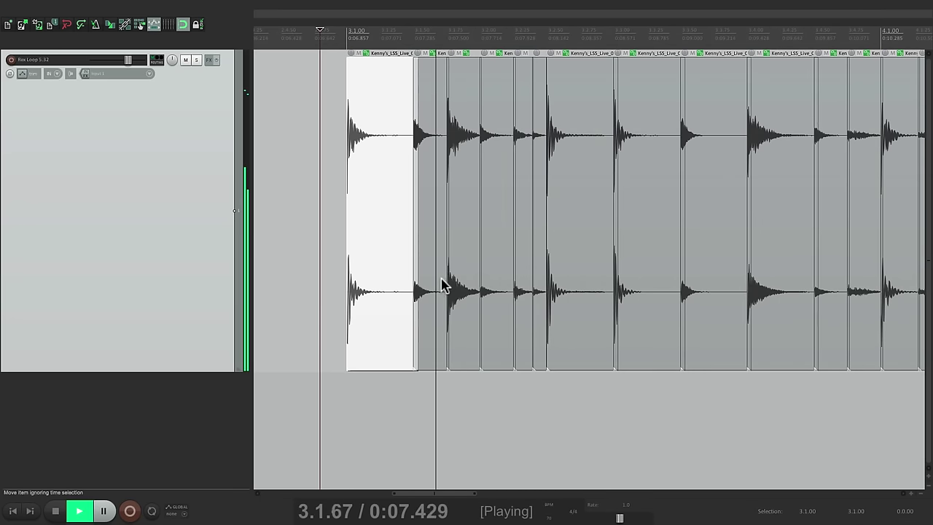
scroll(446, 282, right, 1)
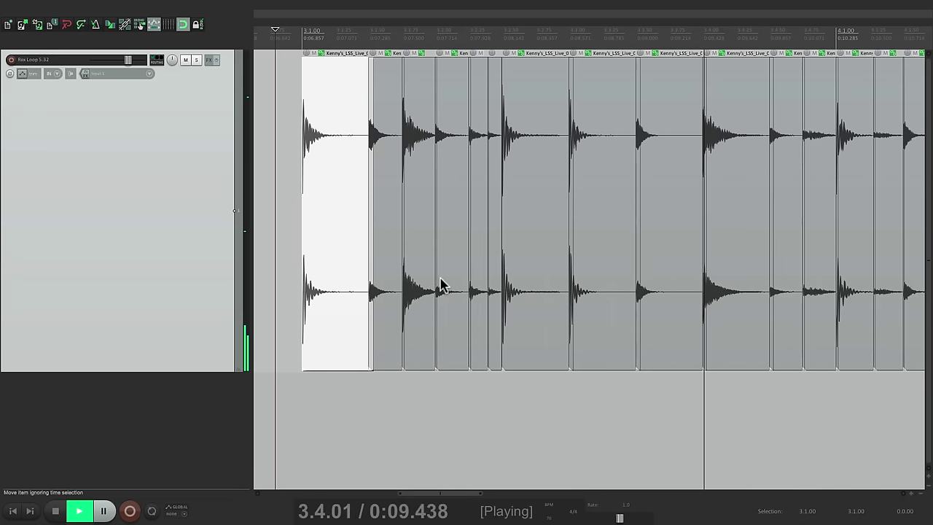
key(space)
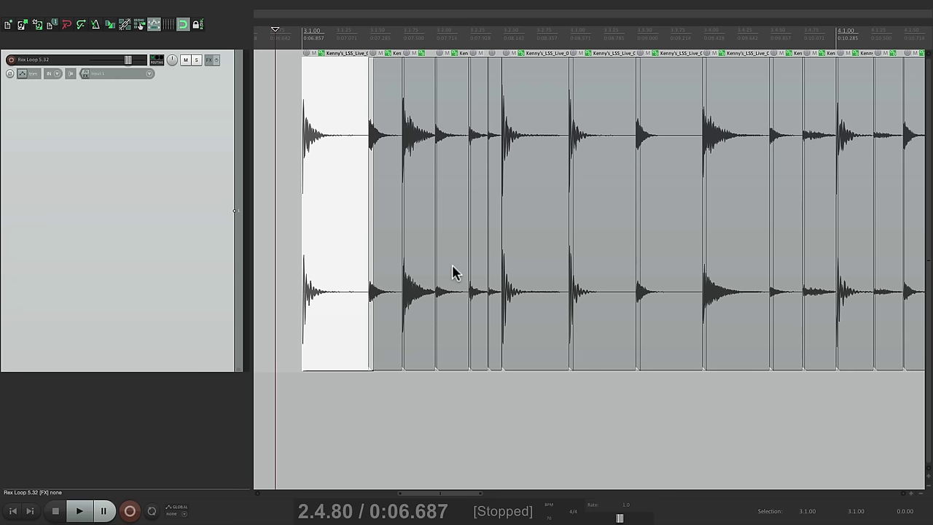
Delete all the drum slices and re-import Live_04.rx2 as a single loopable media item
click(176, 172)
key(Delete)
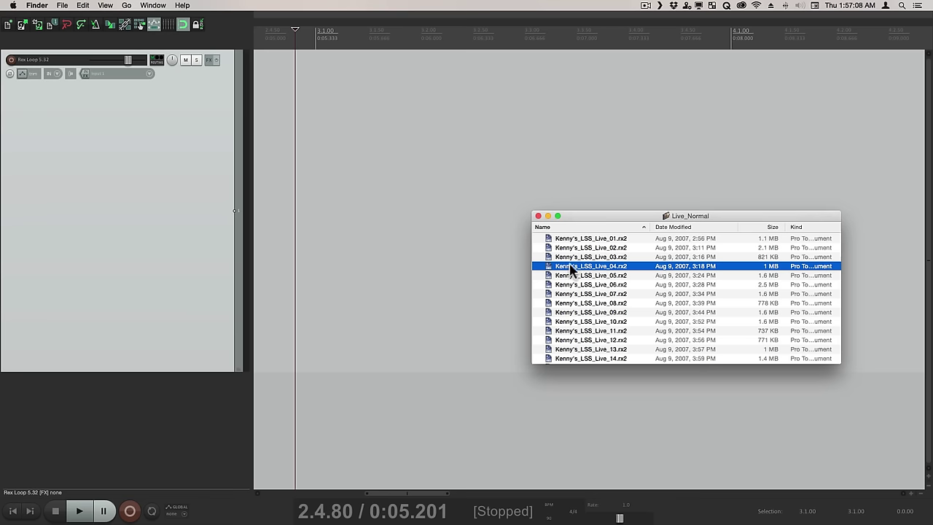
drag(570, 268, 314, 179)
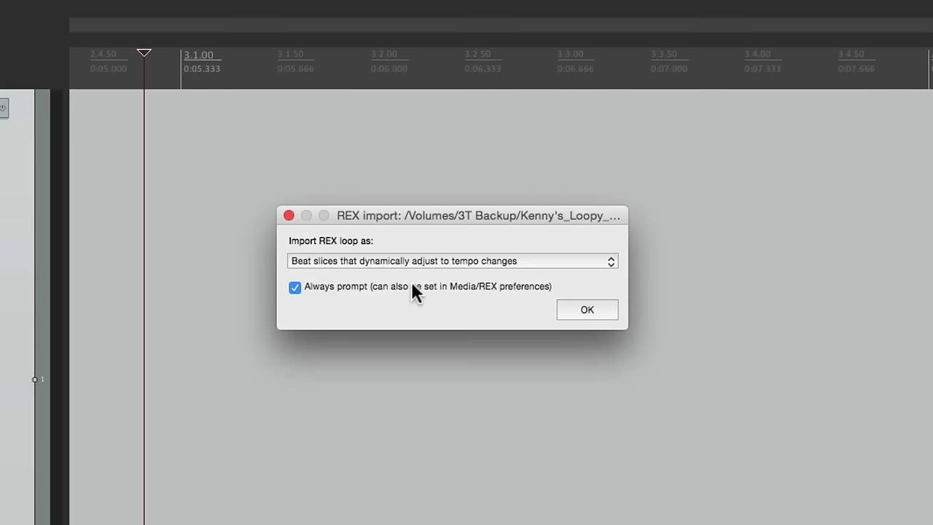
click(420, 263)
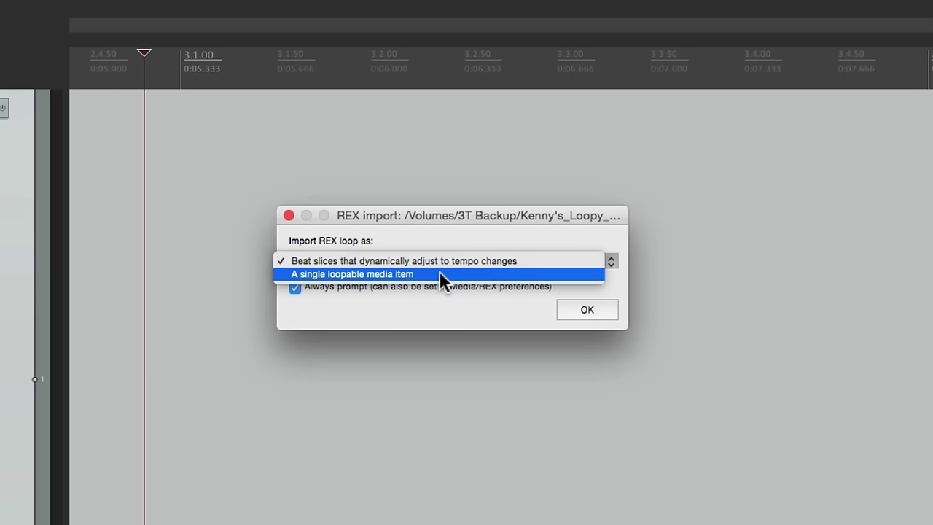
click(439, 274)
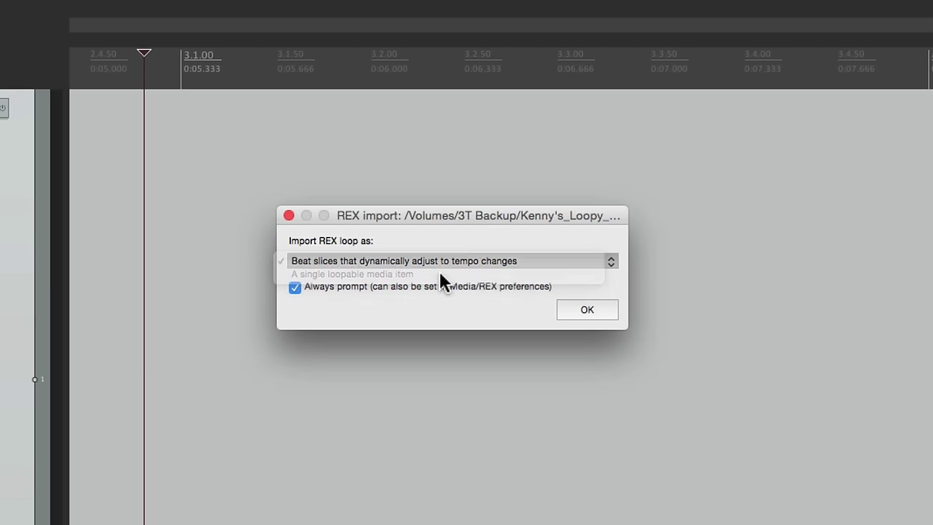
click(574, 307)
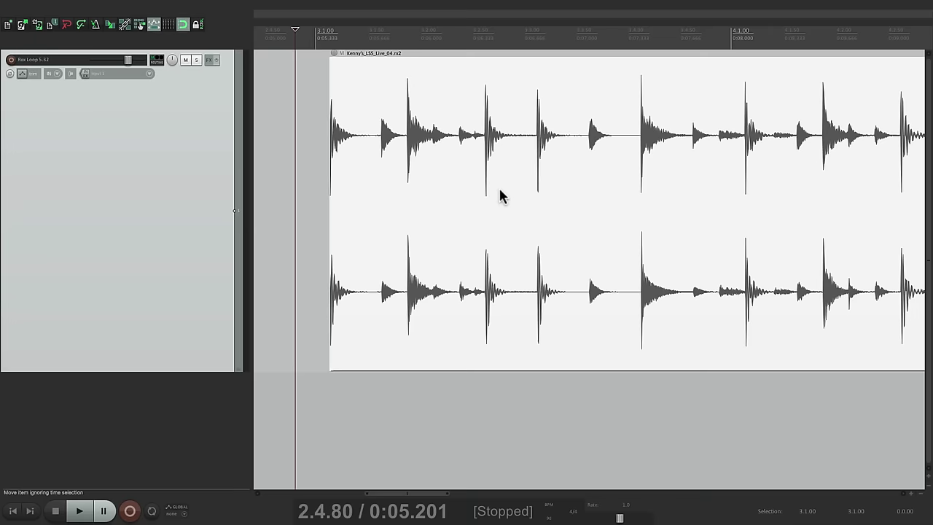
scroll(502, 195, down, 4)
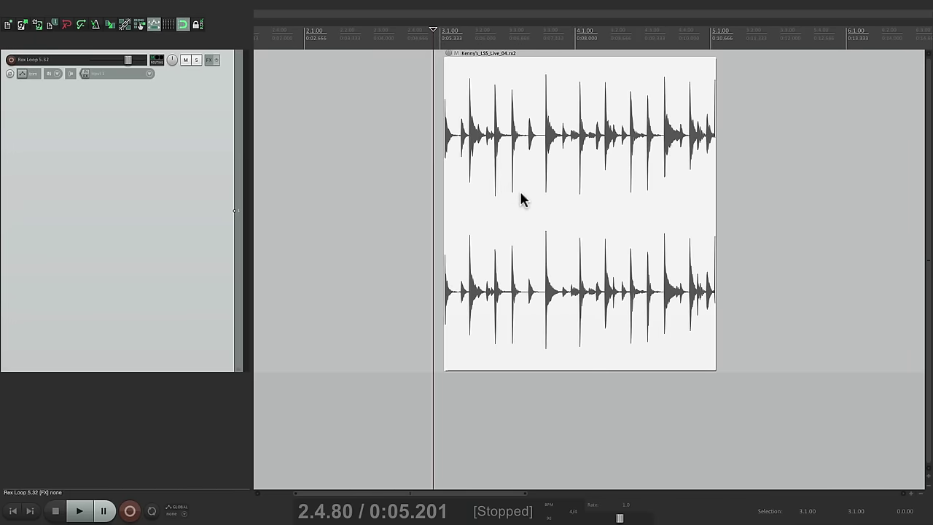
key(space)
scroll(508, 171, up, 5)
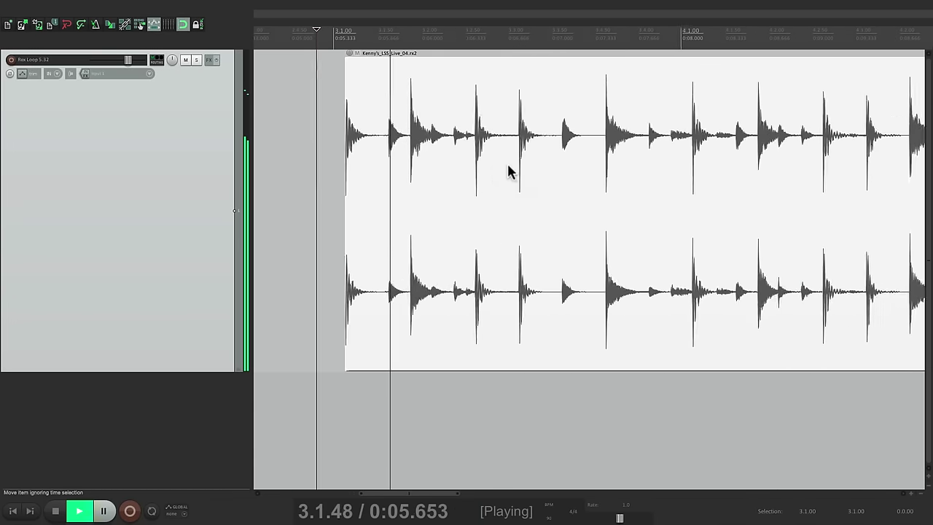
scroll(494, 197, down, 4)
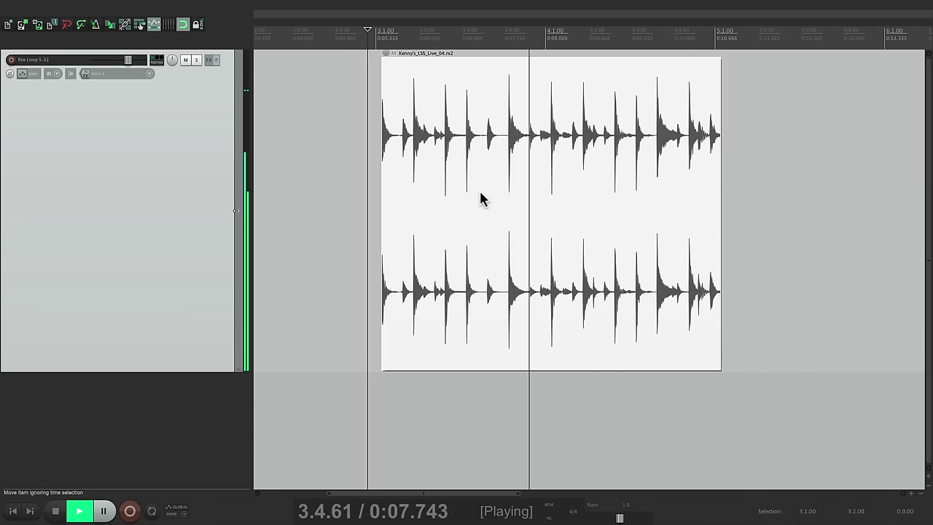
key(space)
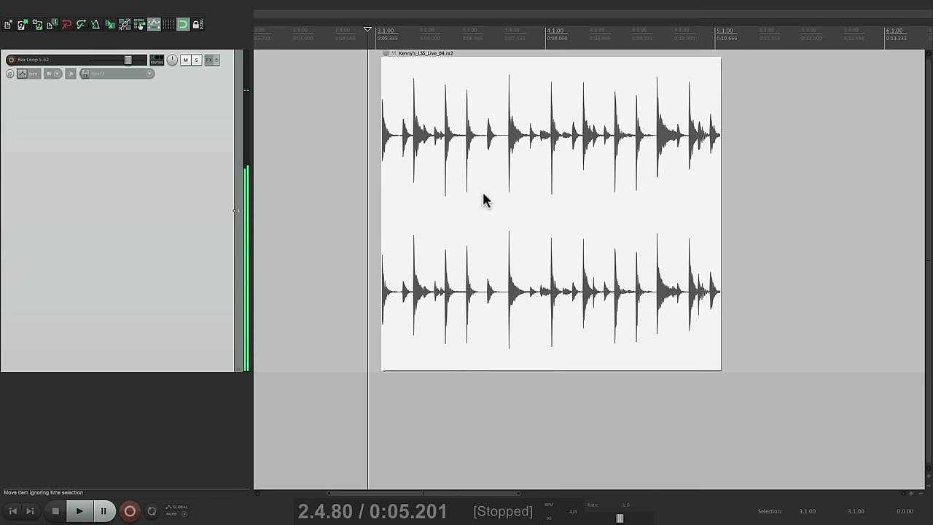
double_click(545, 503)
text(120)
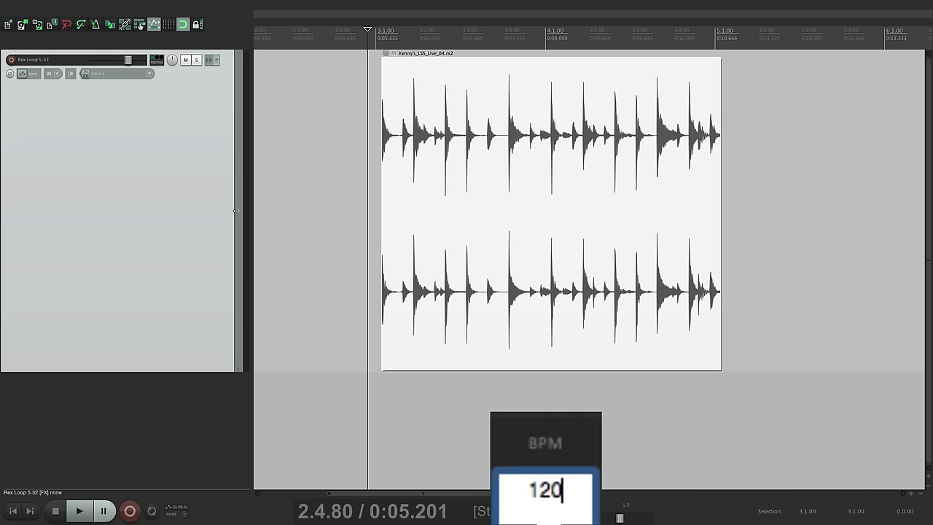
key(Return)
key(space)
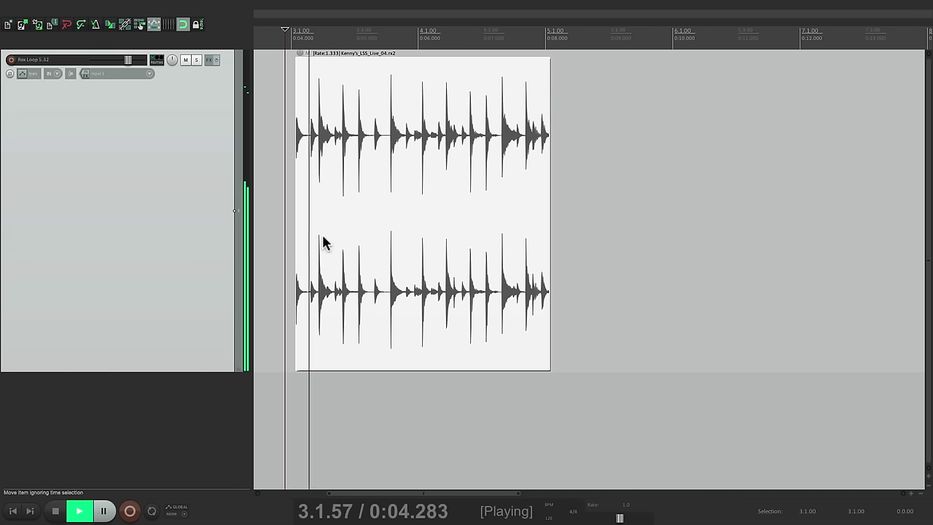
scroll(323, 233, up, 4)
scroll(415, 233, left, 1)
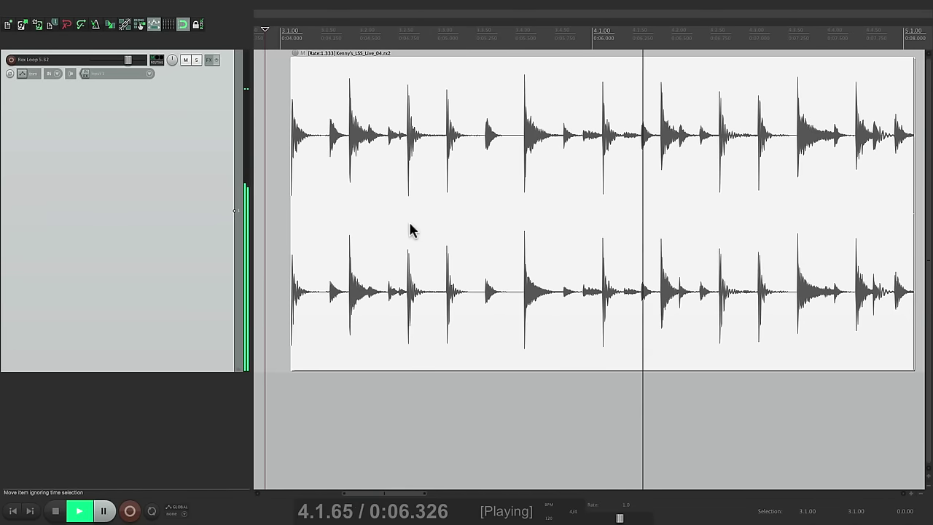
key(space)
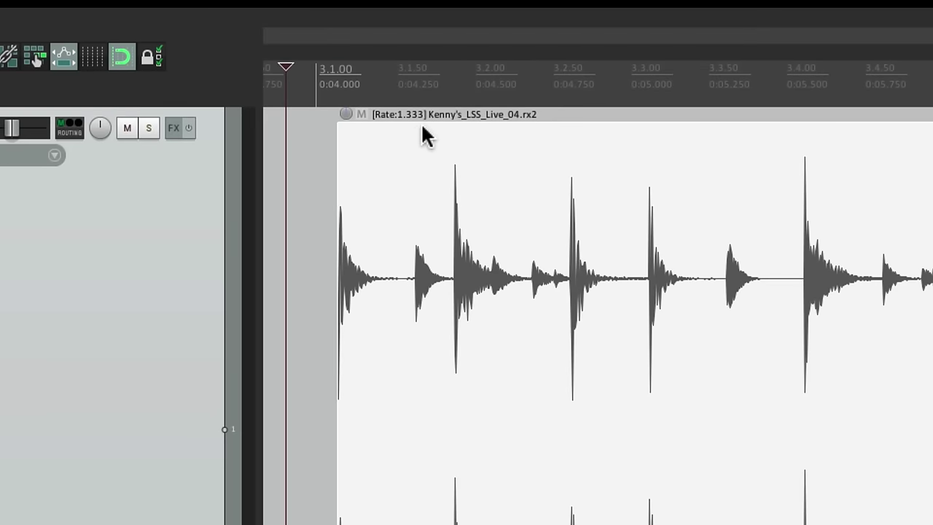
double_click(427, 201)
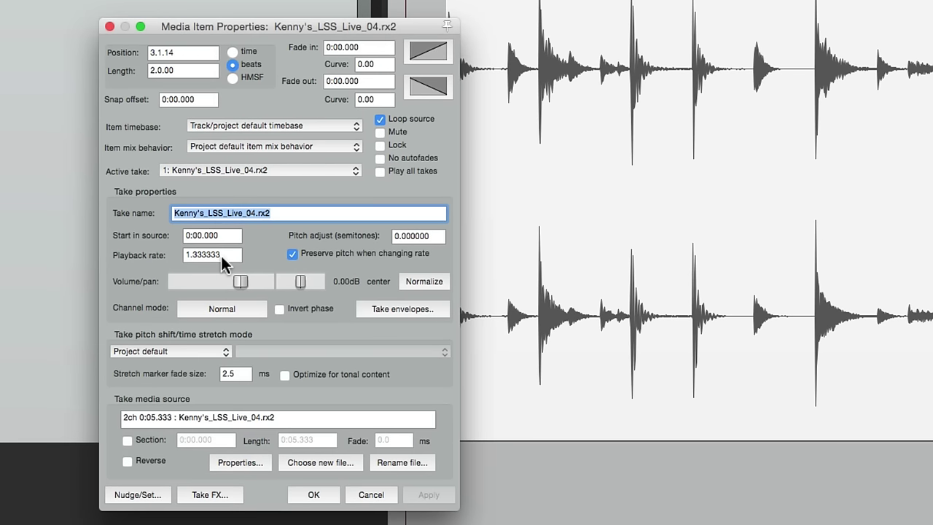
Close the item properties, set the tempo to 70 BPM, and play the loop at rate 0.778
click(313, 494)
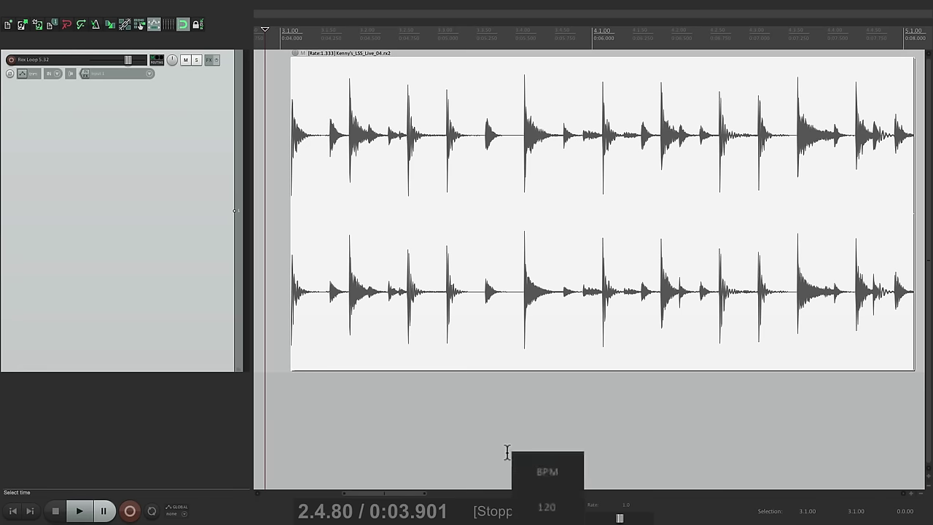
click(548, 503)
text(70)
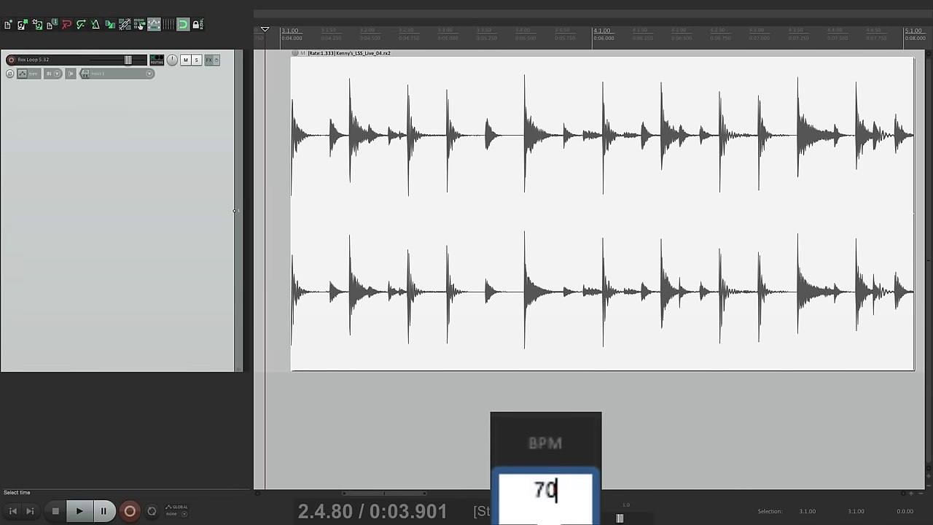
key(Return)
scroll(523, 367, right, 10)
key(space)
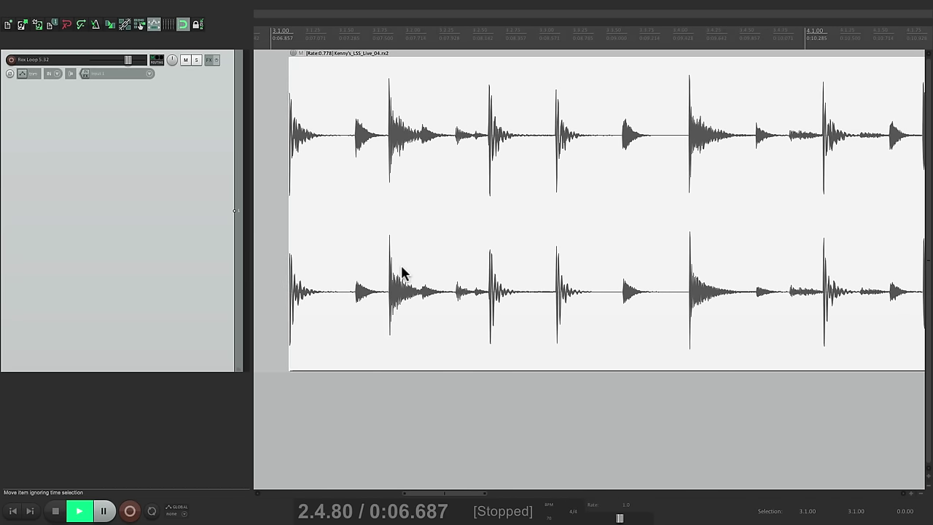
scroll(402, 271, down, 2)
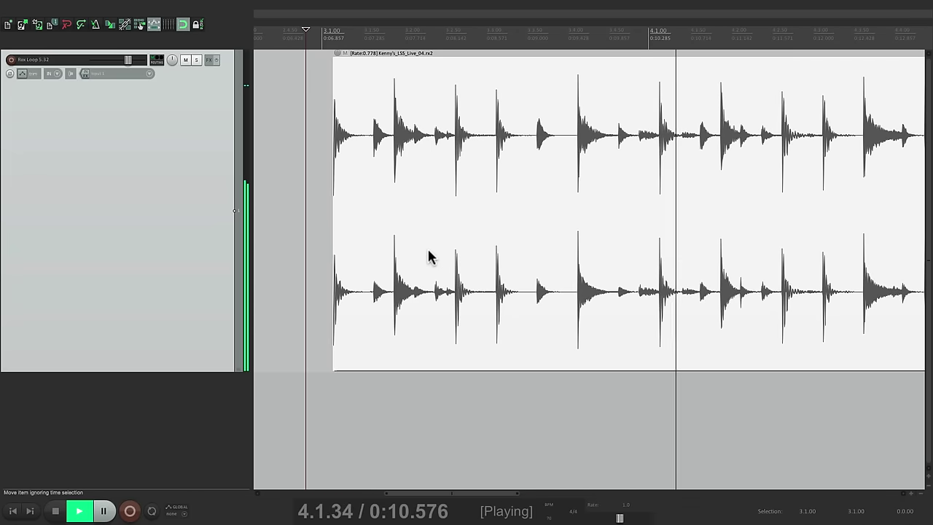
key(space)
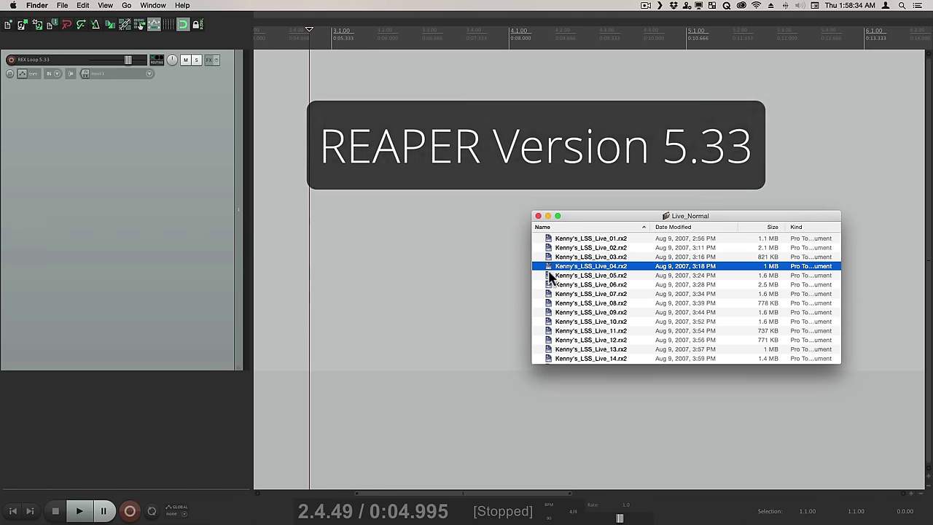
Import Kenny's_LSS_Live_04.rx2 as one loopable item, extend it past bar 6, and play it
drag(548, 270, 329, 153)
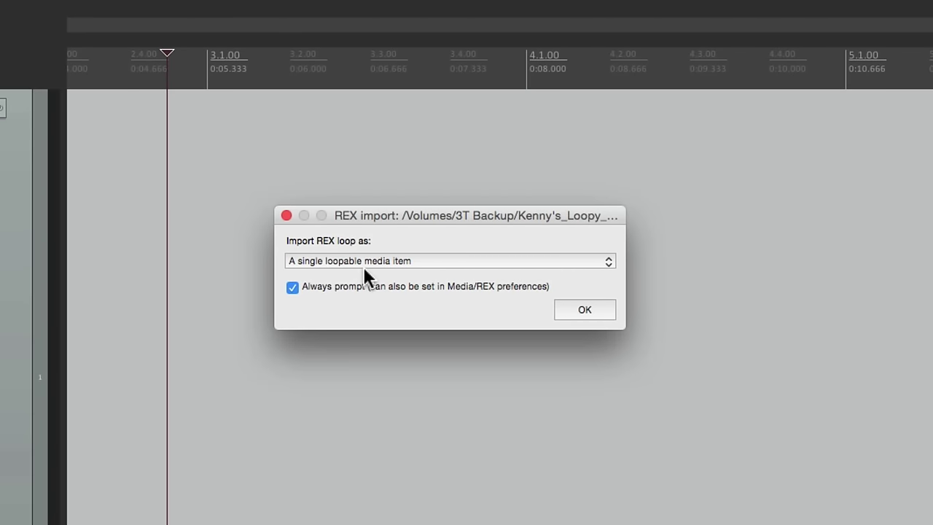
key(Return)
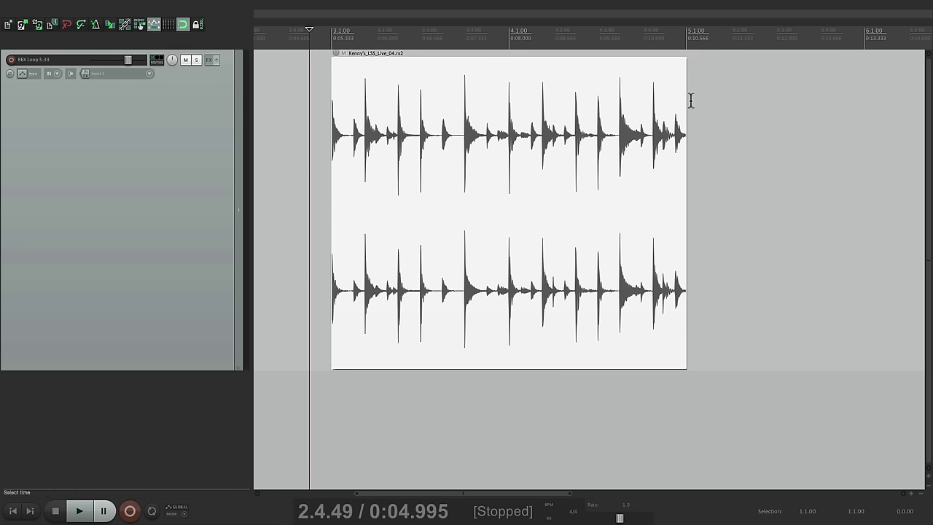
drag(687, 101, 914, 96)
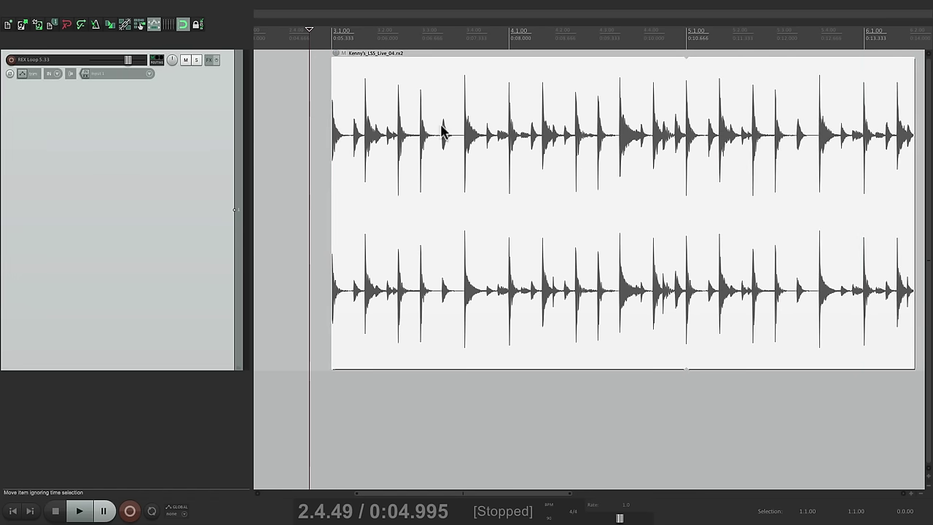
click(350, 138)
key(space)
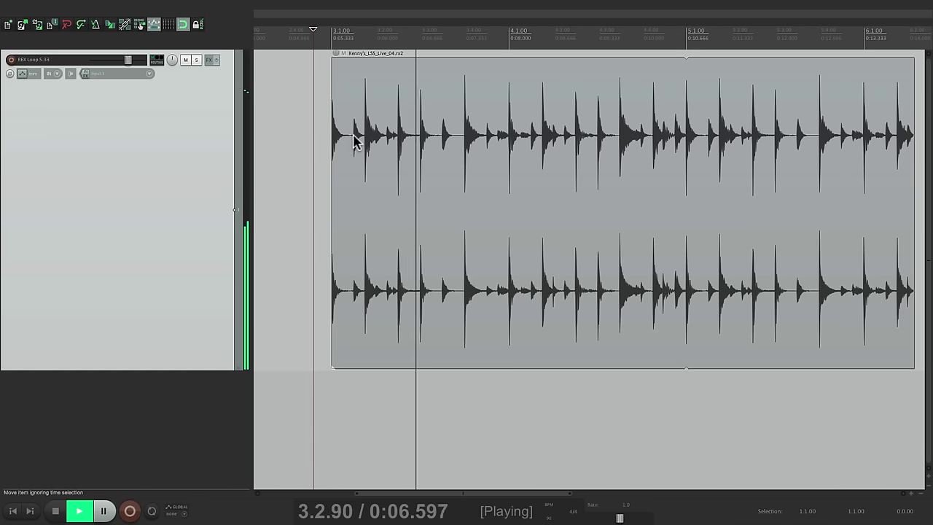
key(space)
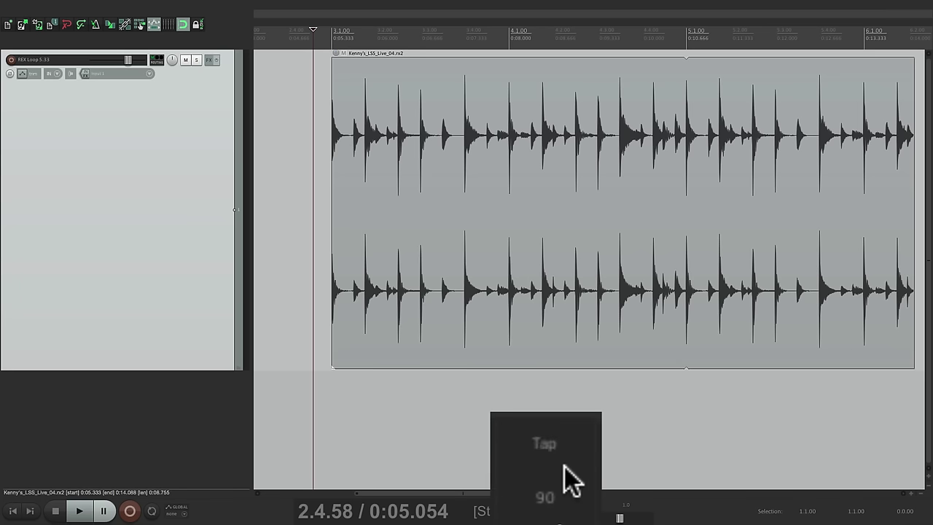
Raise the tempo from 90 to 120 BPM and play the loop item
double_click(559, 494)
text(120)
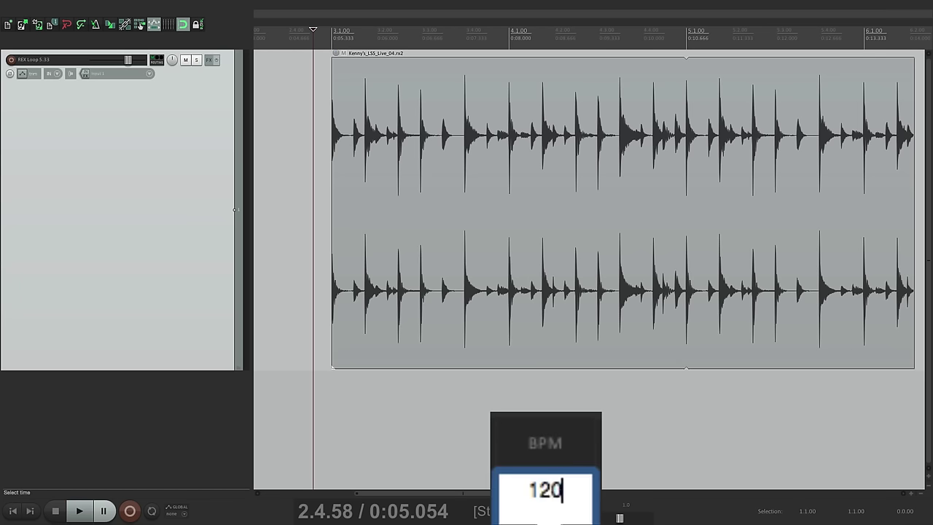
key(Return)
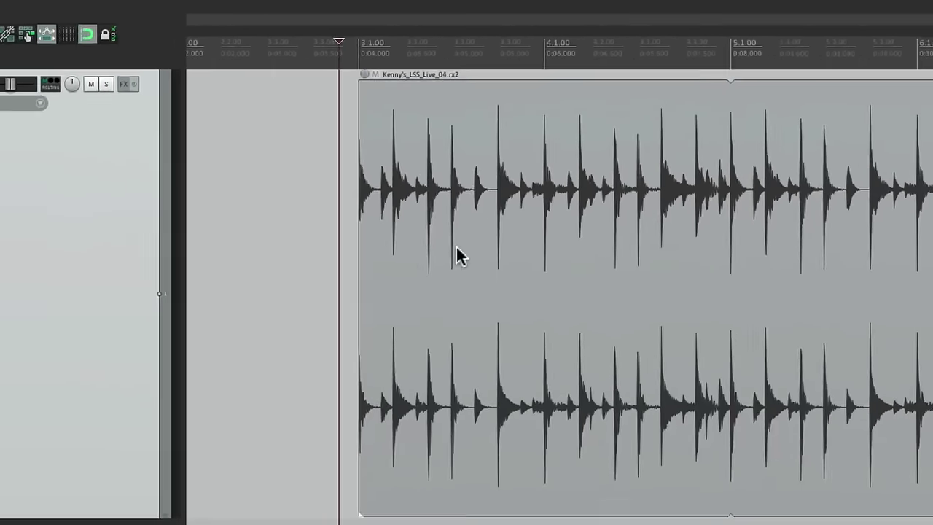
key(space)
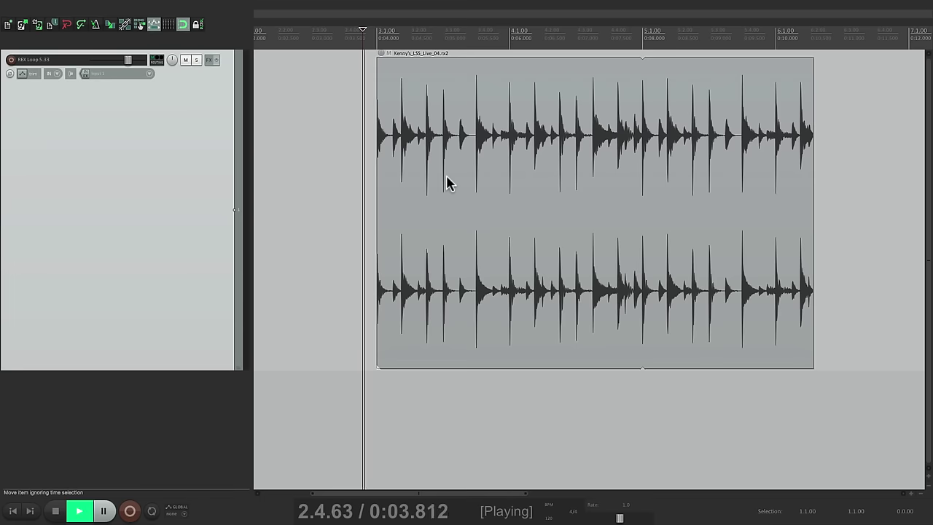
scroll(434, 169, right, 1)
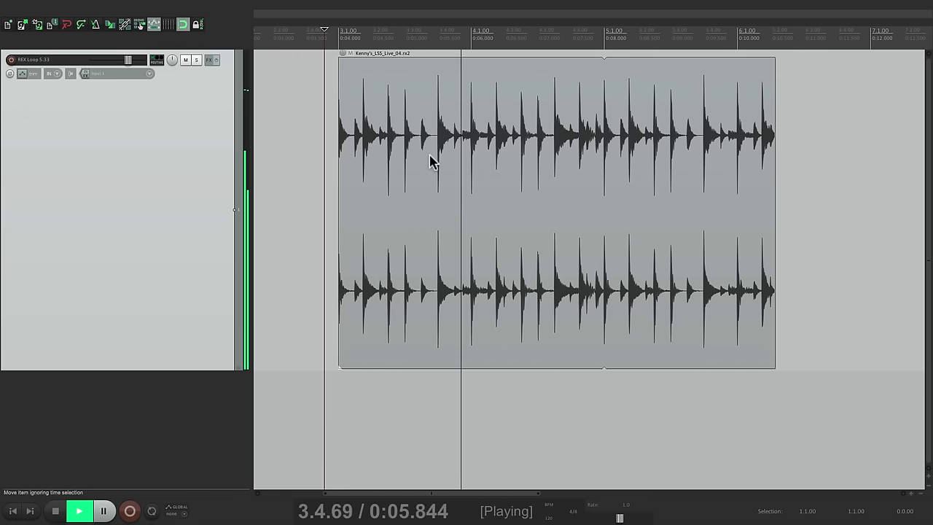
key(space)
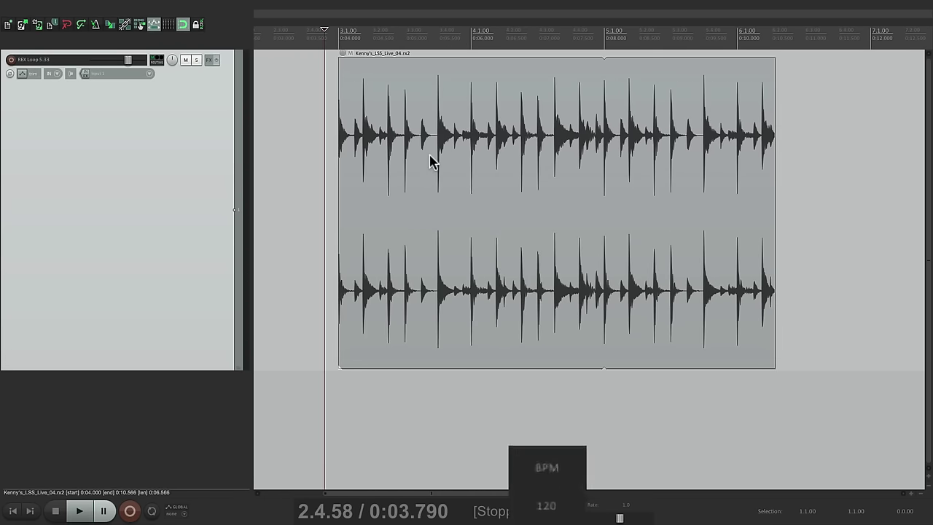
Lower the tempo to 70 BPM and play the loop item again
double_click(537, 496)
text(70)
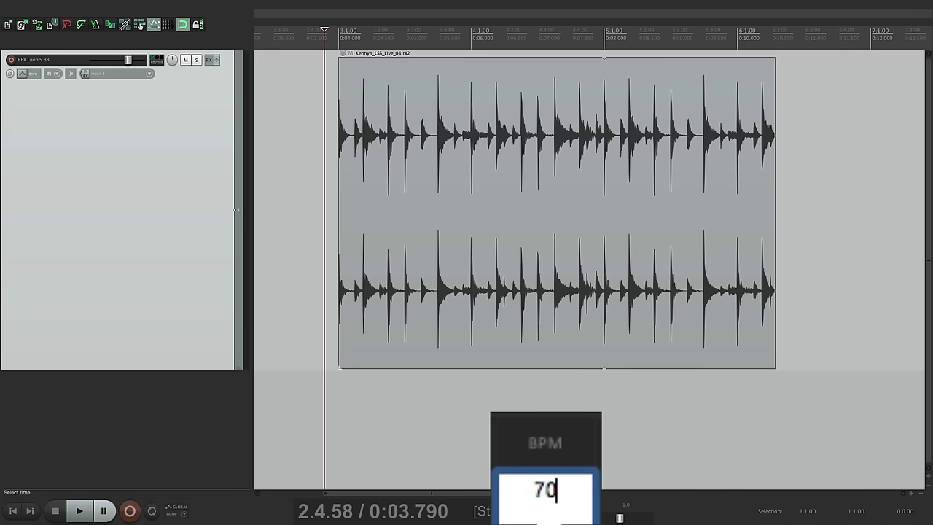
key(Return)
scroll(612, 275, right, 5)
key(space)
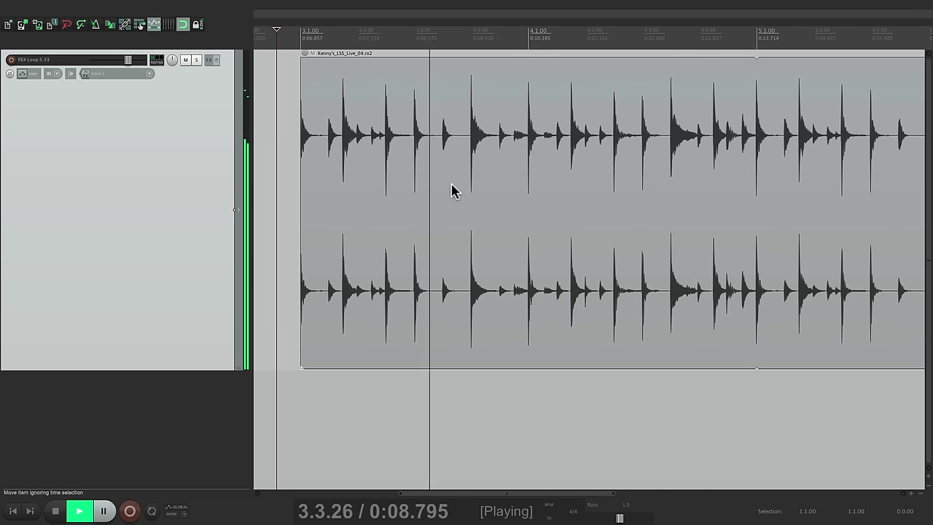
key(space)
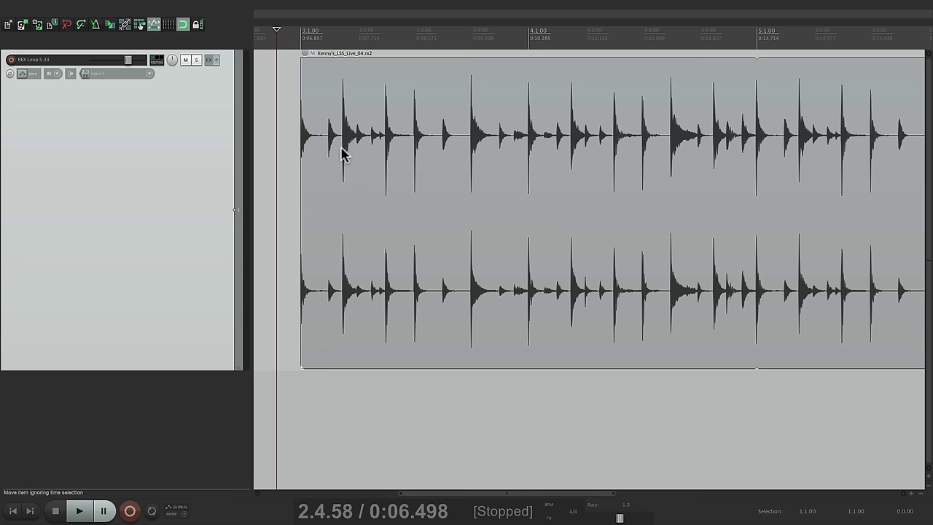
double_click(369, 95)
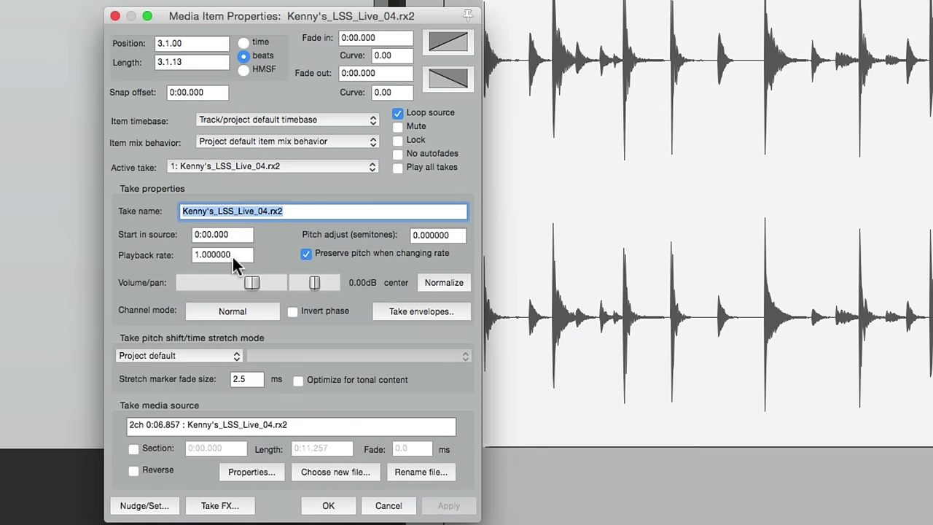
click(326, 505)
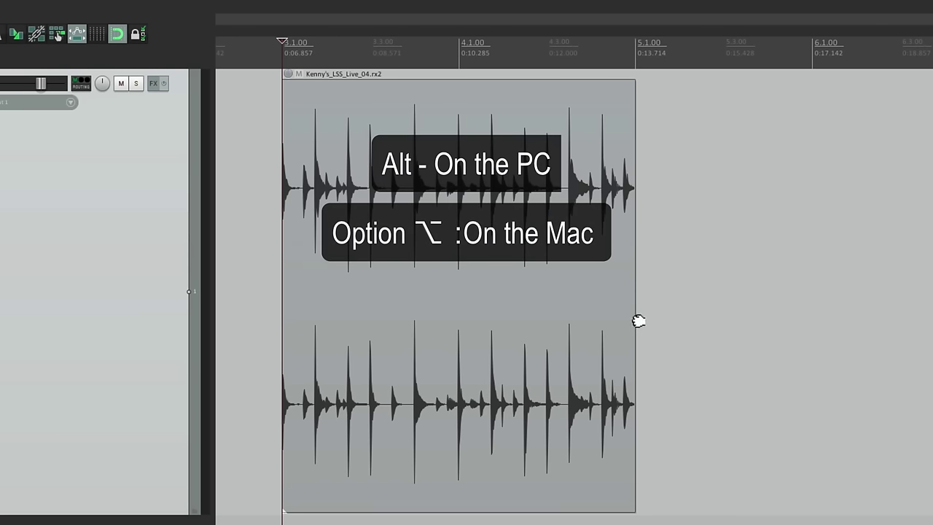
Time-stretch the Live_04 loop item's right edge to bar 6.1.00 and play it back
drag(635, 319, 809, 316)
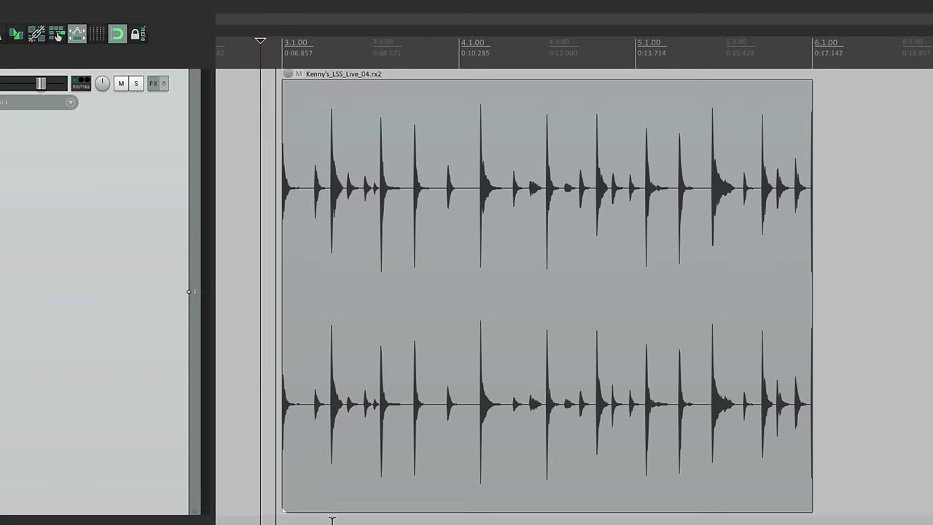
key(space)
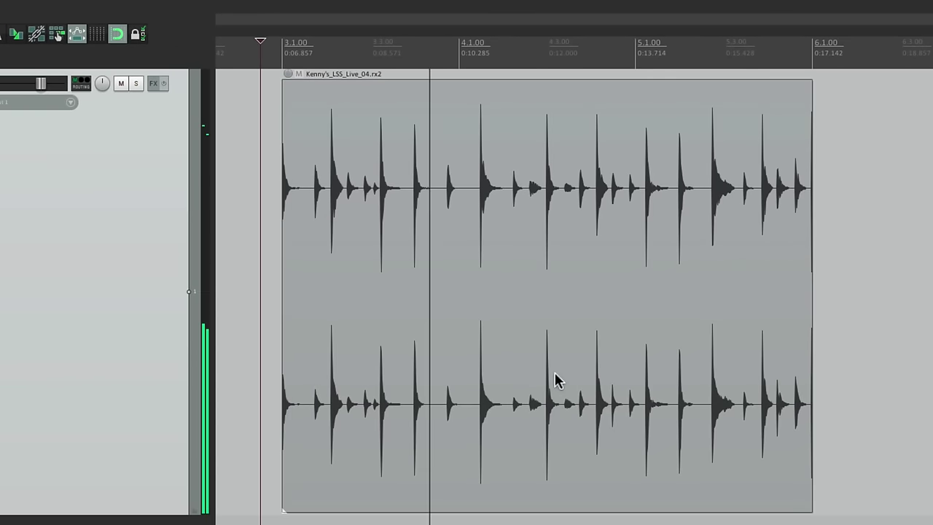
key(space)
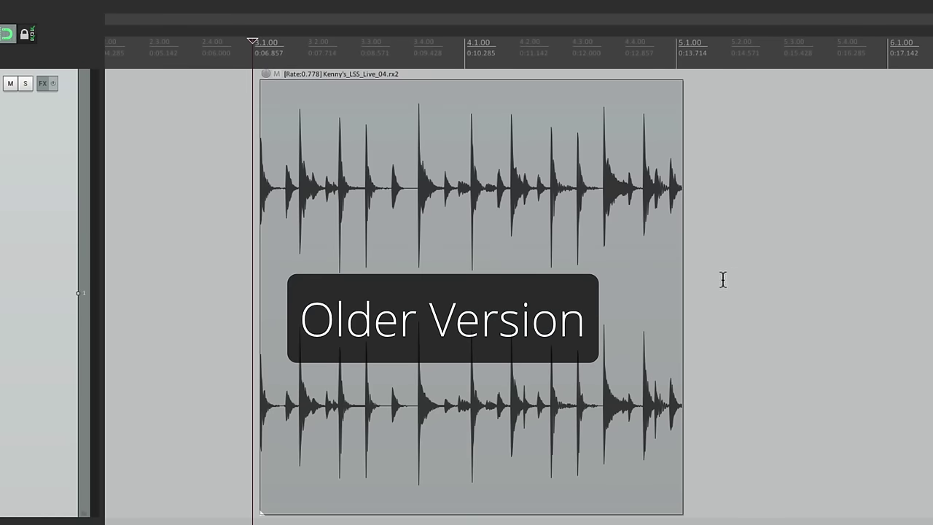
In the older version, stretch the loop item to 6.1.00 at rate 0.524 and play it
drag(683, 280, 806, 277)
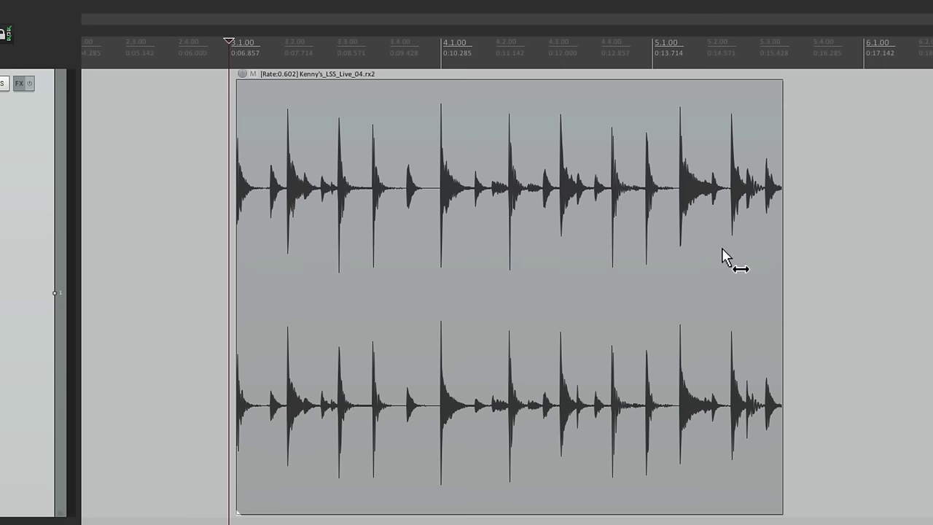
drag(784, 280, 862, 272)
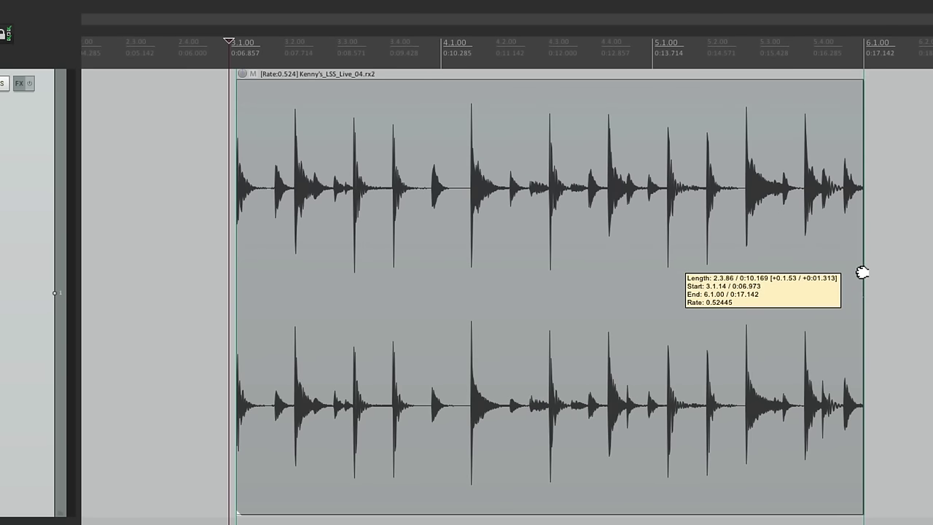
key(space)
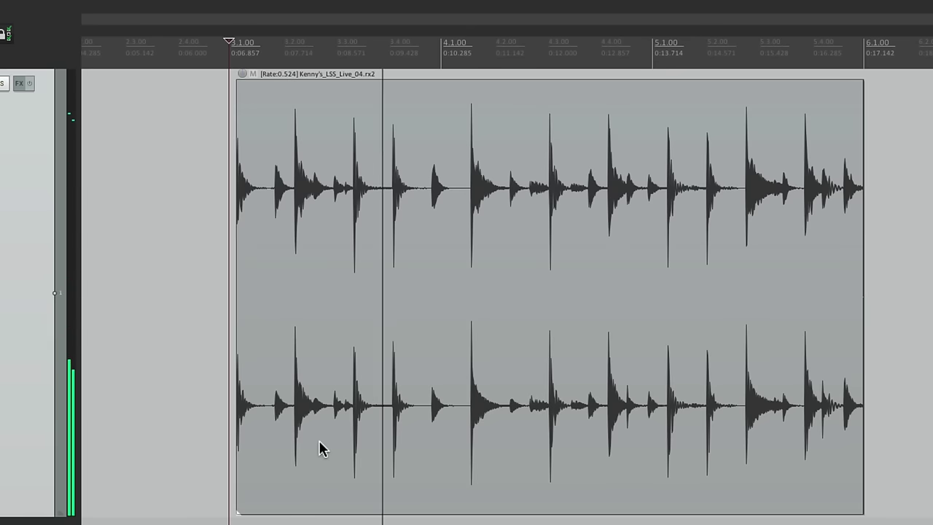
key(space)
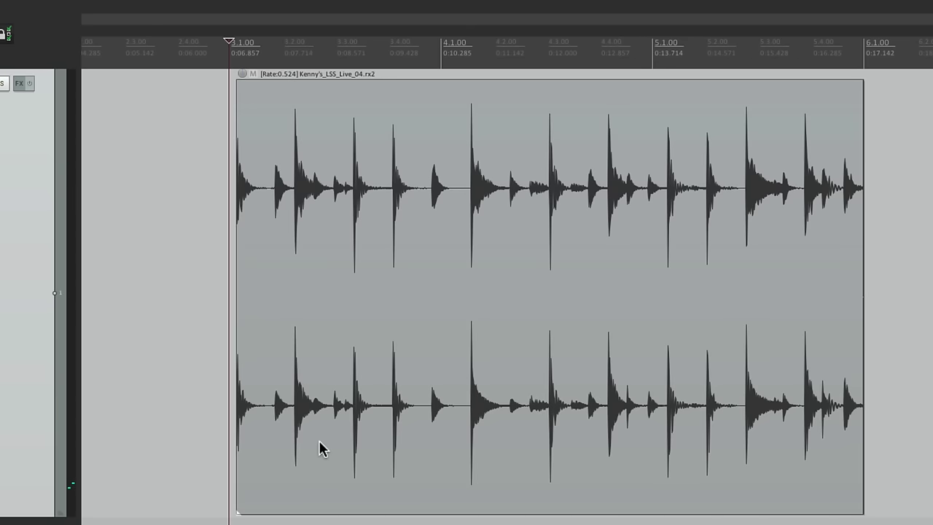